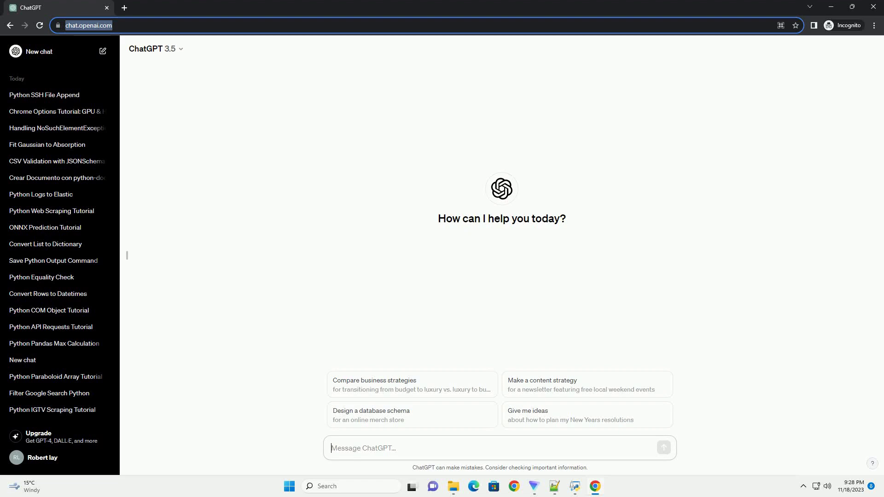
text(write an informative tutorial about Is there any way to set variable interval for matplotlib in Tkinter (python)? with code example)
Send ChatGPT the prompt asking for a variable-interval matplotlib-in-Tkinter tutorial with code
key(Return)
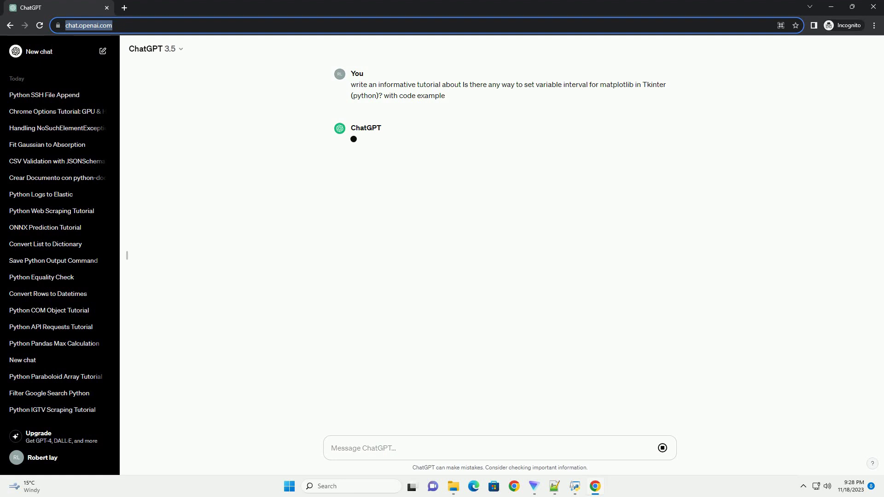